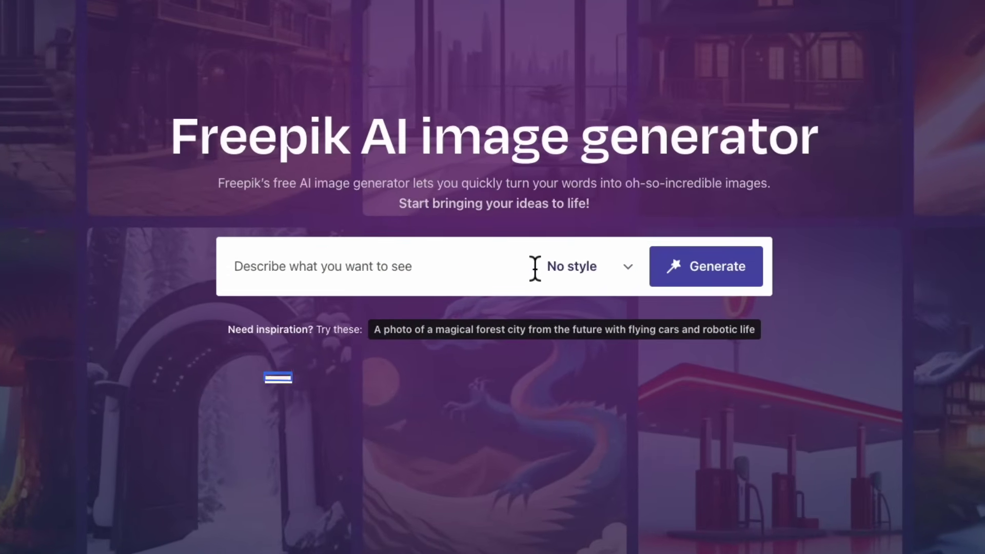
text(a g)
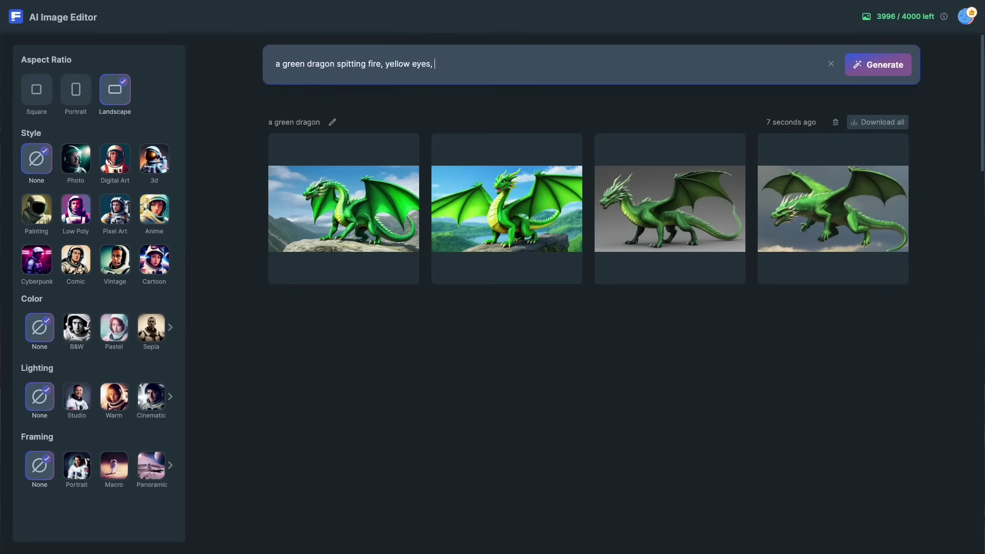
text(sunrs)
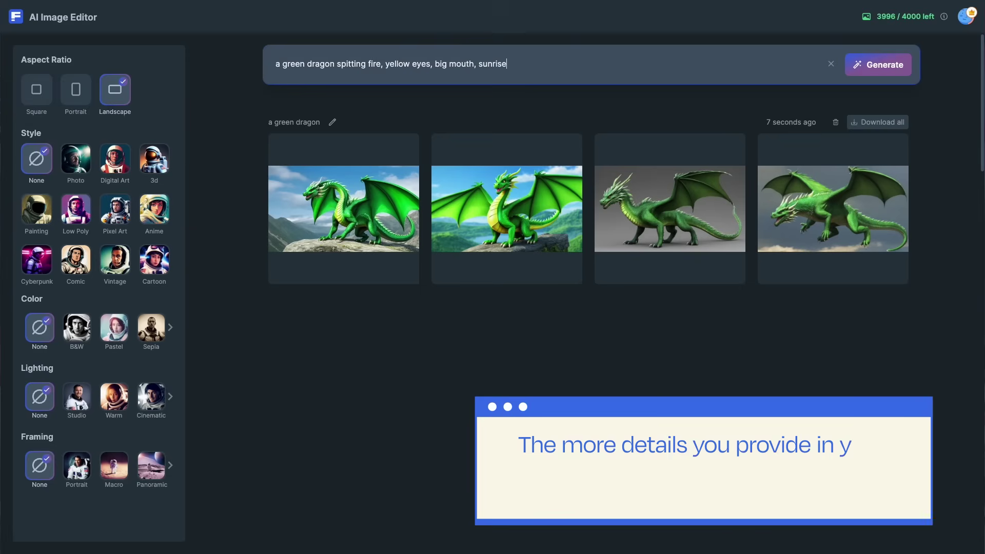
- Generate images from the detailed prompt of fire-breathing green dragons at sunrise
click(870, 67)
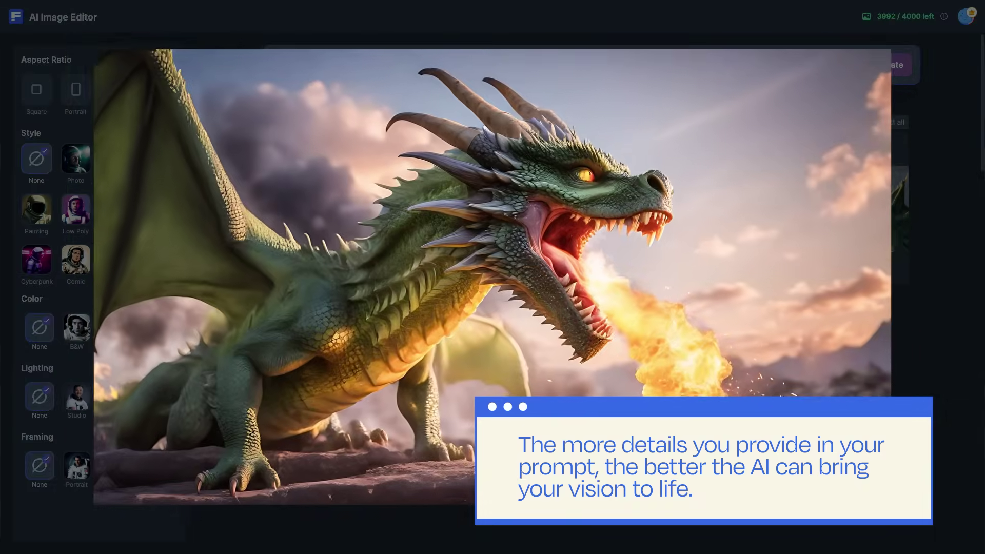
text(a gol)
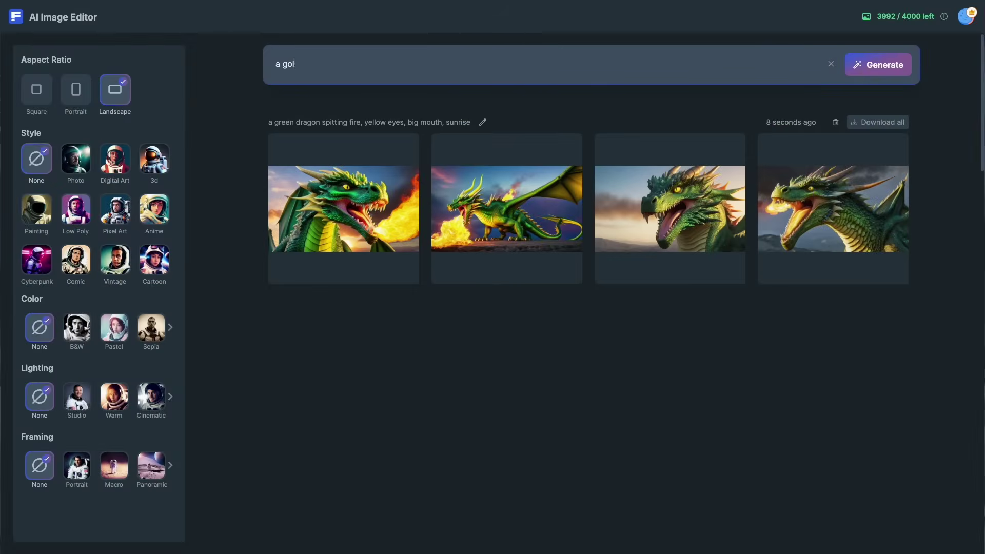
text(den fish floating in the spac)
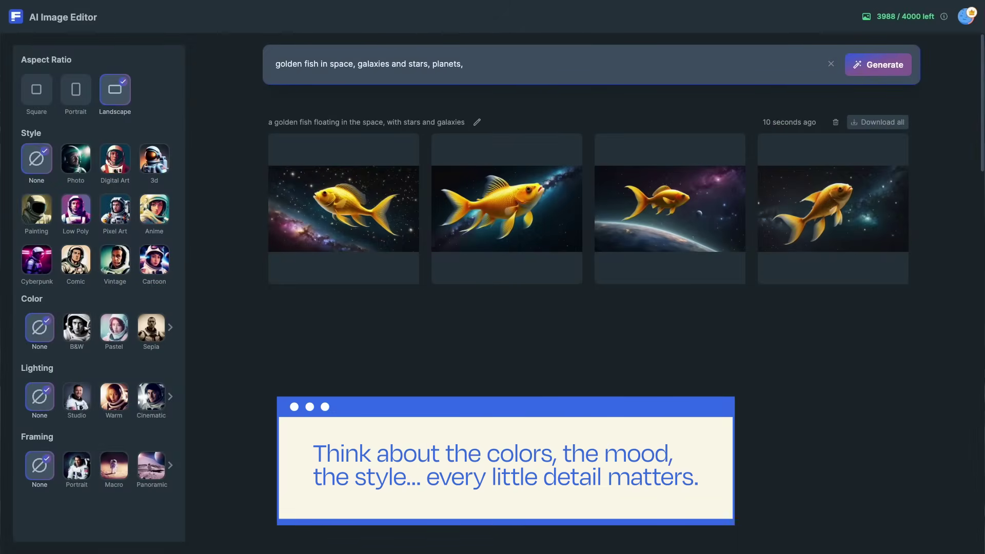
- Generate the purple-and-pink golden fish in space images
click(873, 67)
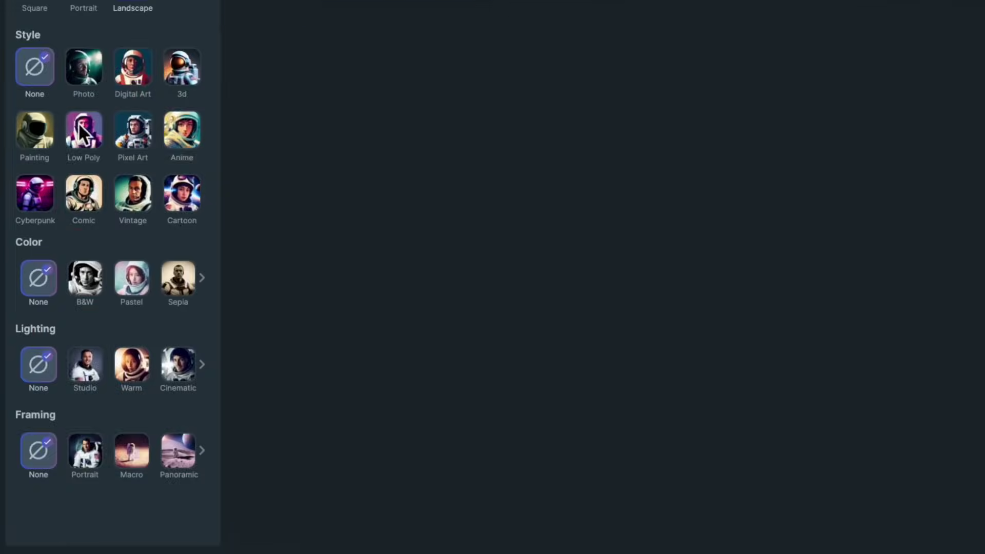
- Expand the Lighting row to show more presets such as Golden Hour
click(276, 297)
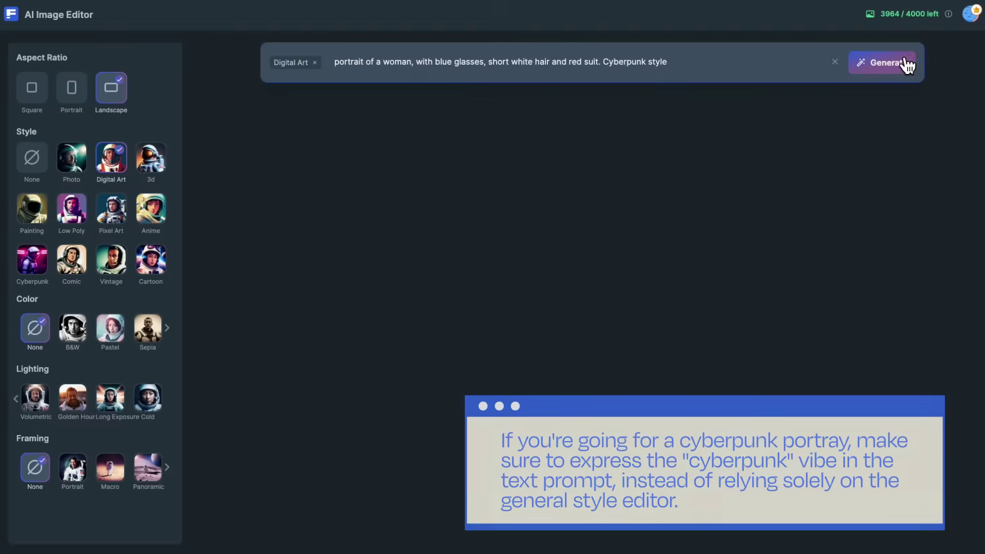
- Generate four Digital Art cyberpunk portraits of the white-haired woman in glasses and suit
click(903, 62)
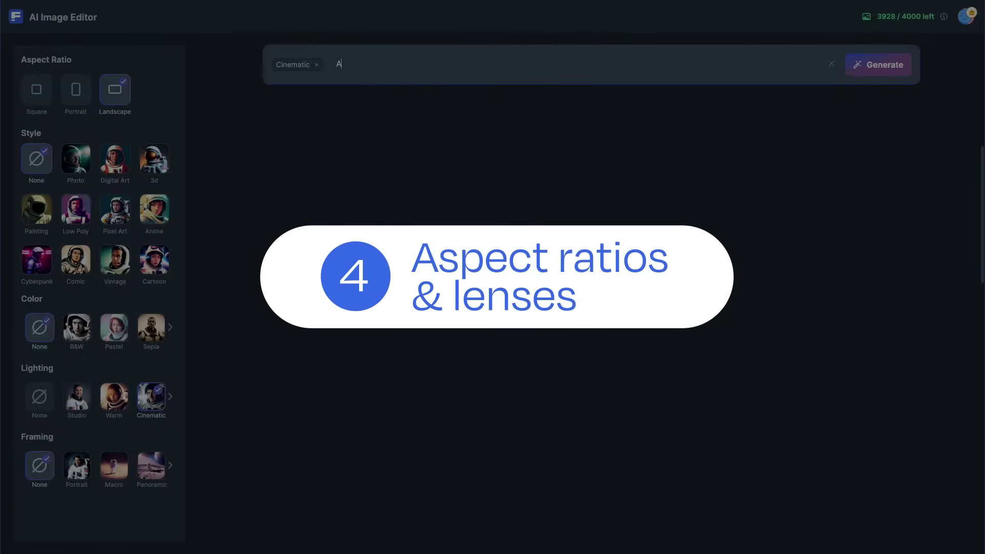
text( pink cute little frog in a rainy rainforest, little drops everywhere, 35 m)
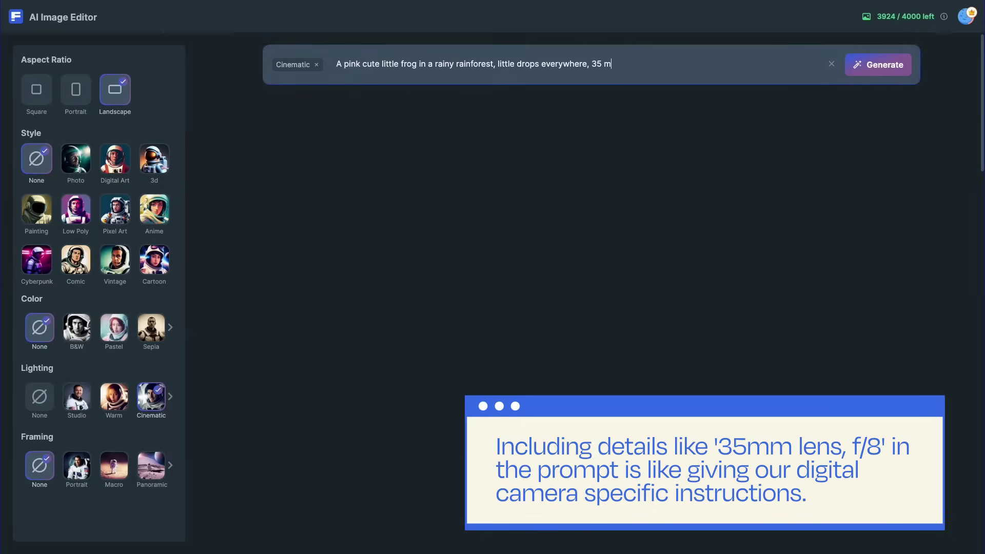
text(m lens, f/8,)
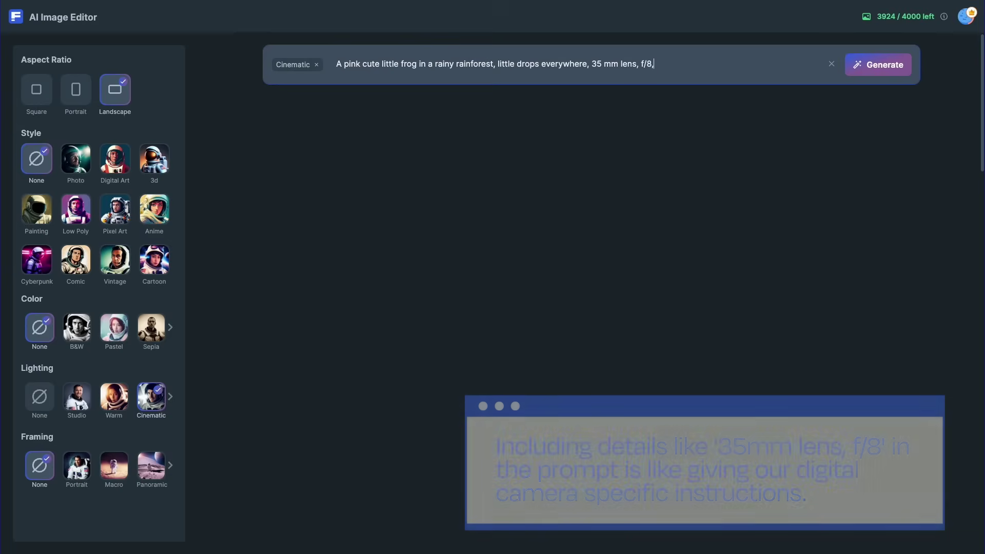
text( close angle)
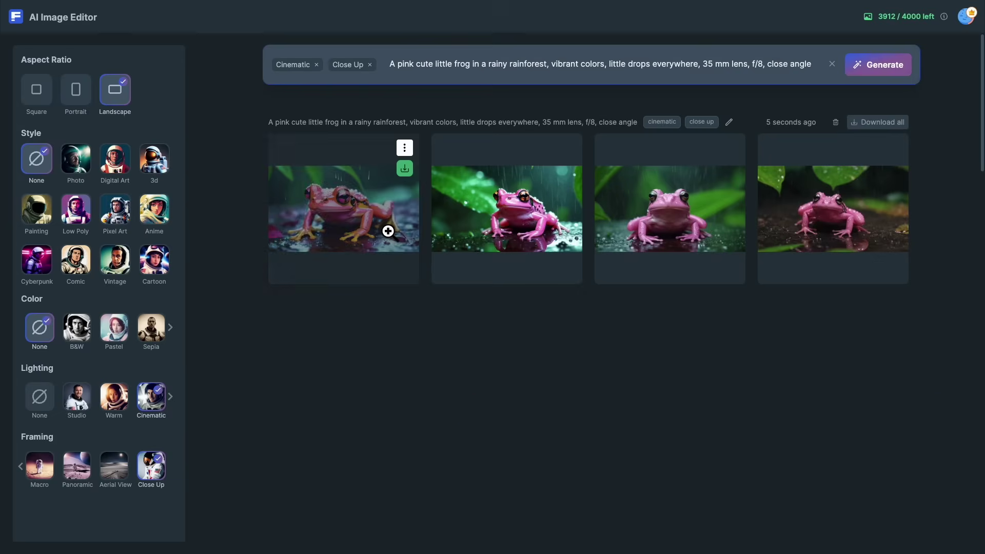
- Enlarge a close-up frog image, then generate panoramic rainforest scenes with pink frogs
click(387, 226)
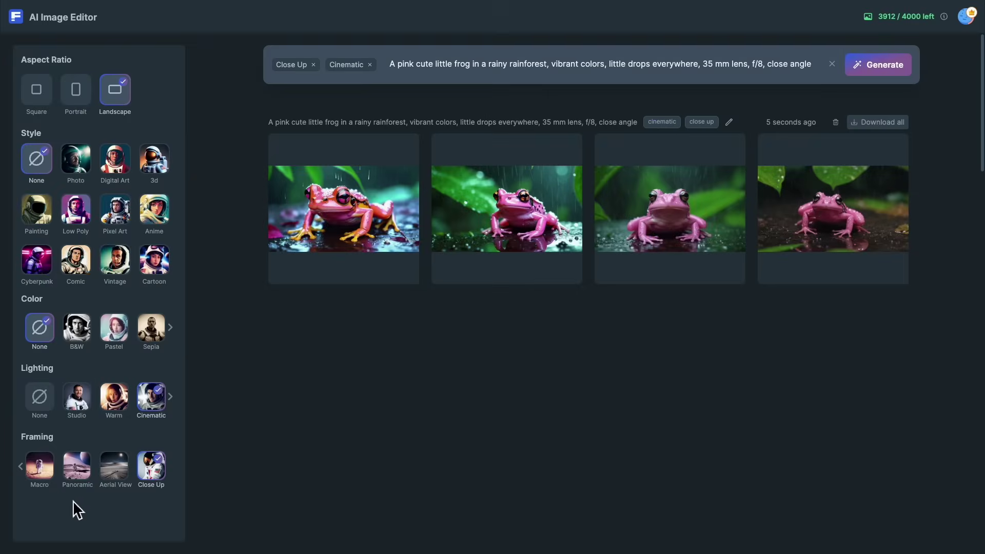
click(876, 69)
click(409, 276)
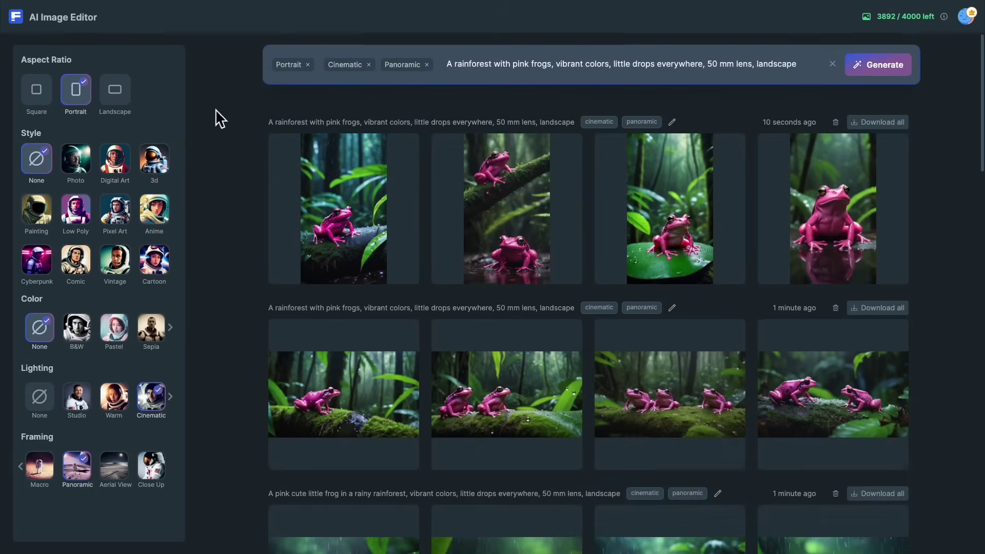
- Generate Square pink-frog rainforest images and enlarge the third result
click(340, 225)
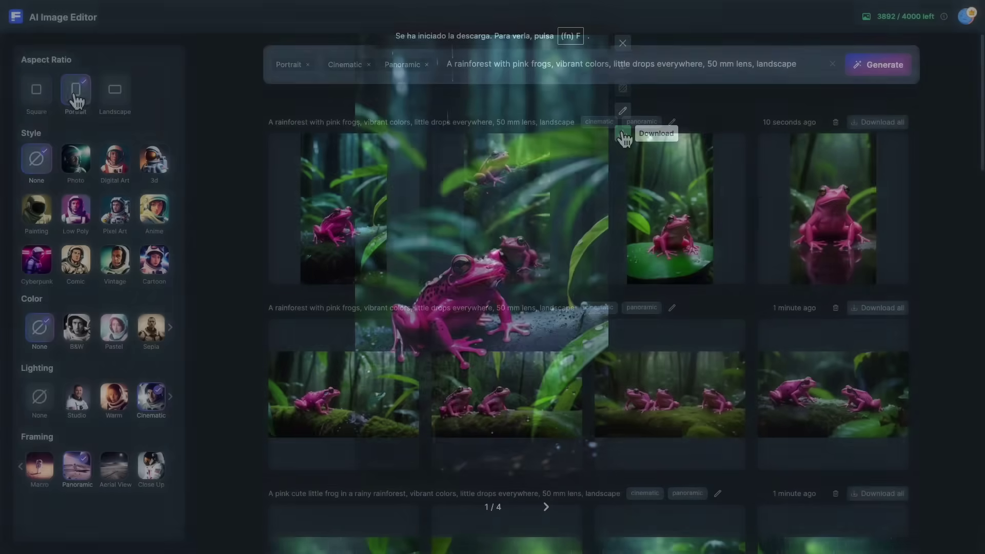
click(35, 100)
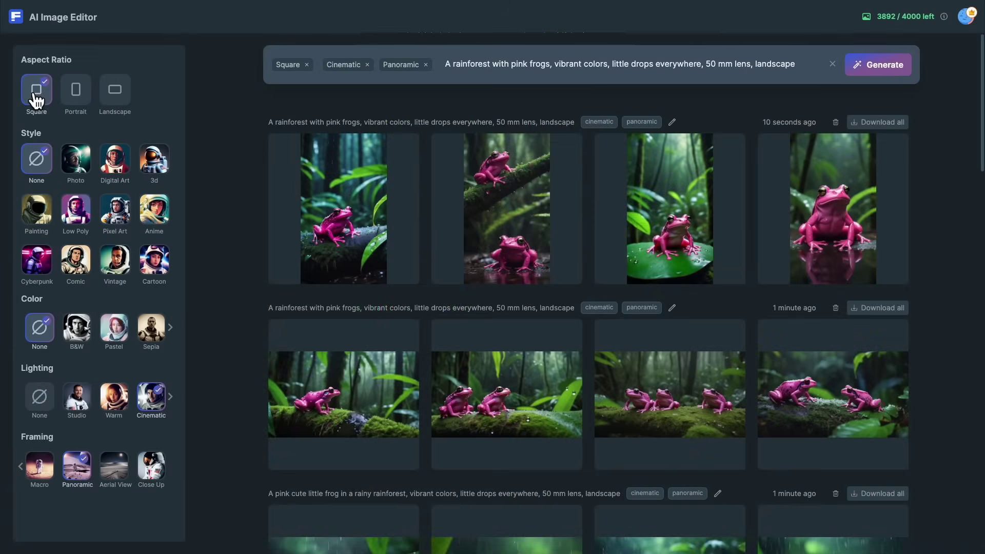
click(891, 68)
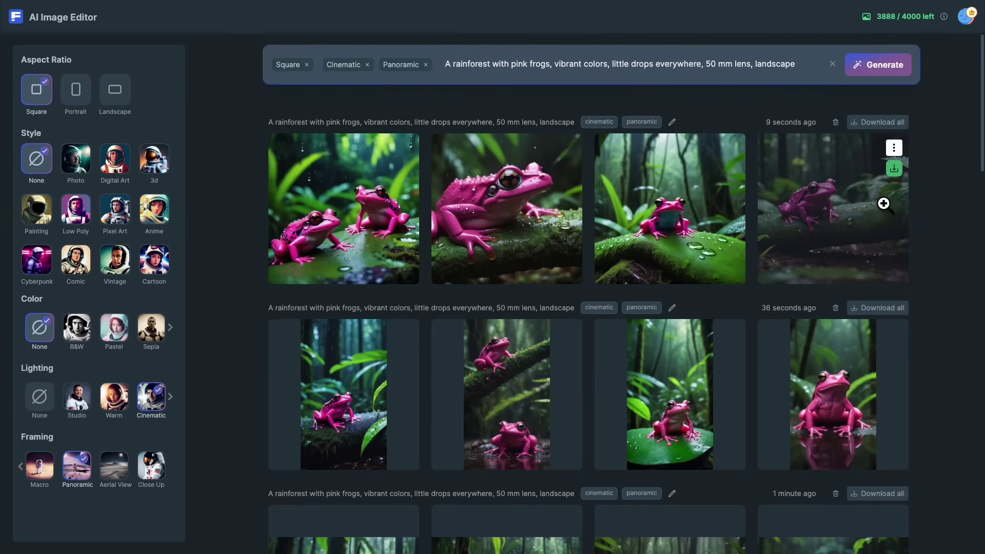
click(682, 248)
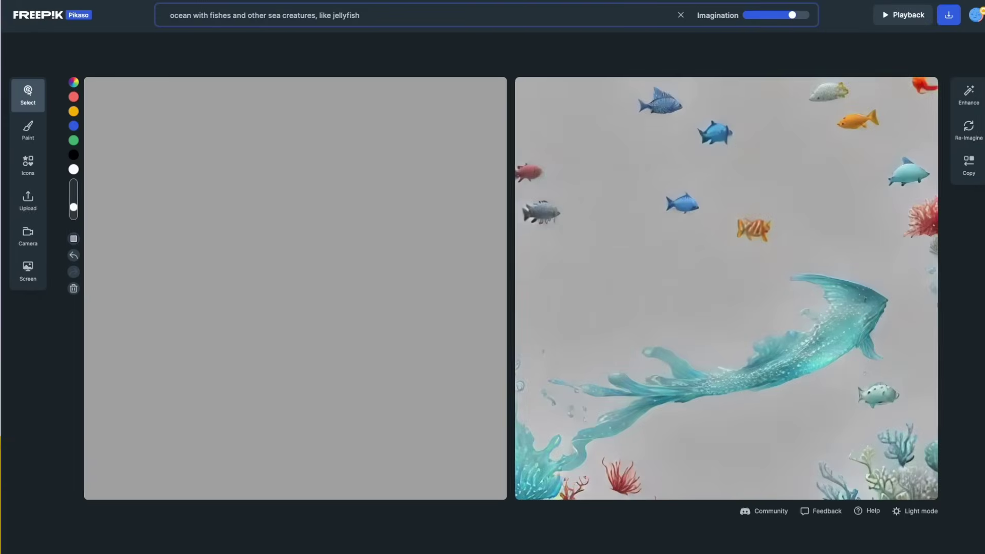
- Upload the colourful fish-in-the-sea image onto the Pikaso canvas
click(23, 204)
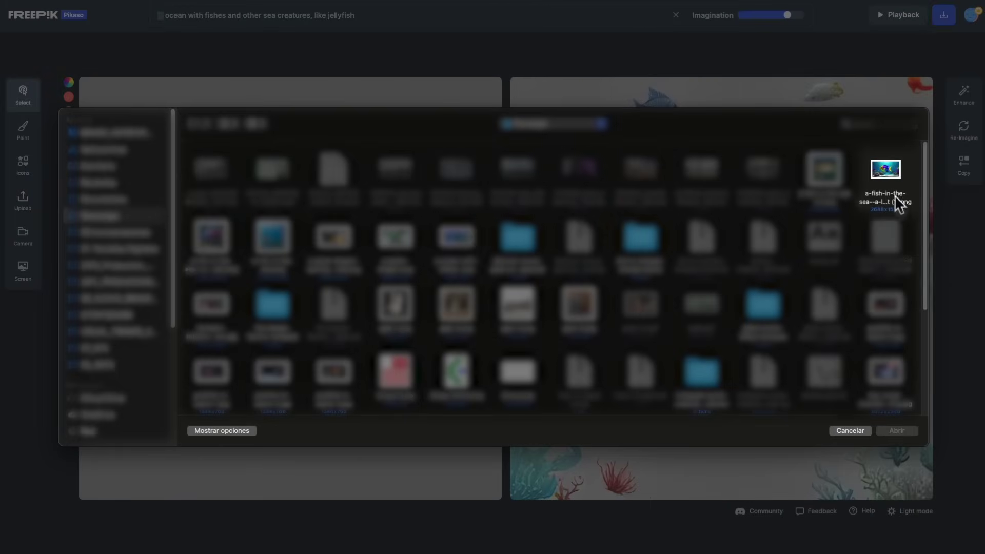
click(905, 433)
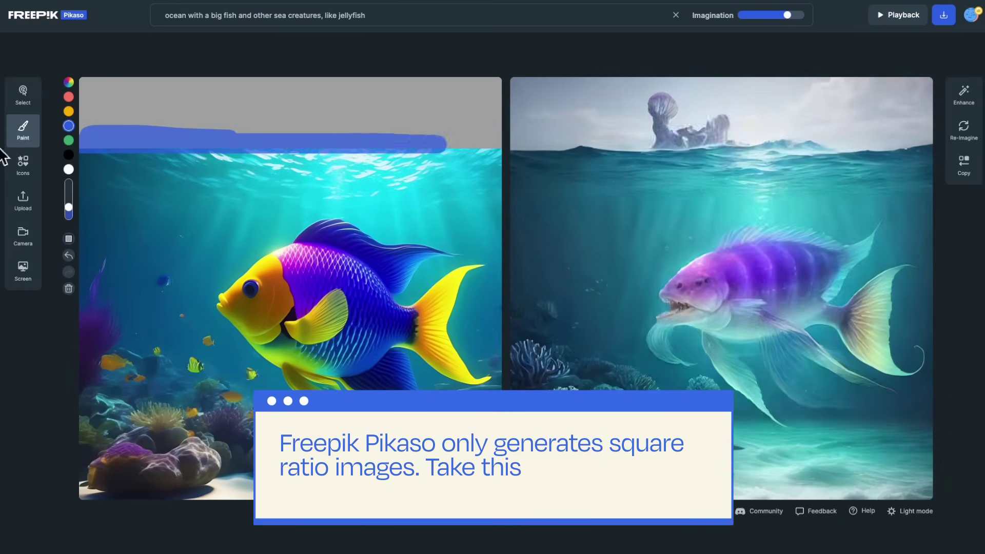
- Paint blue water across the top, with yellow, red and green blobs
drag(84, 104, 481, 120)
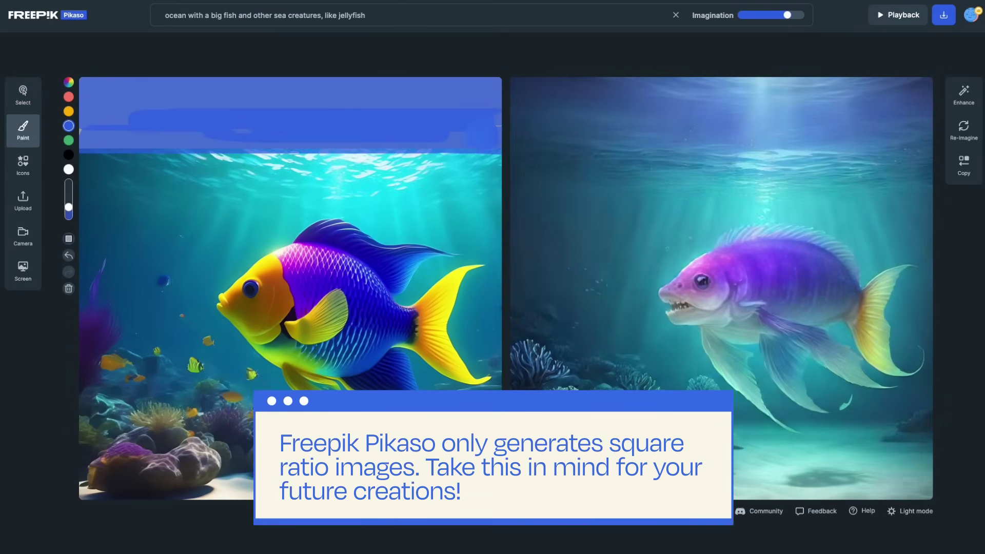
drag(224, 173, 469, 179)
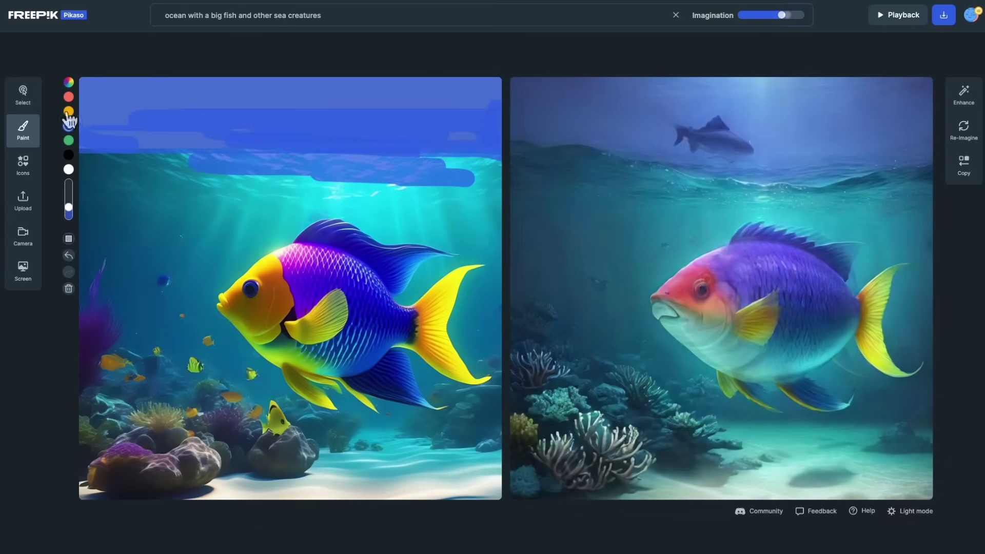
click(68, 111)
drag(116, 146, 181, 139)
drag(92, 137, 110, 163)
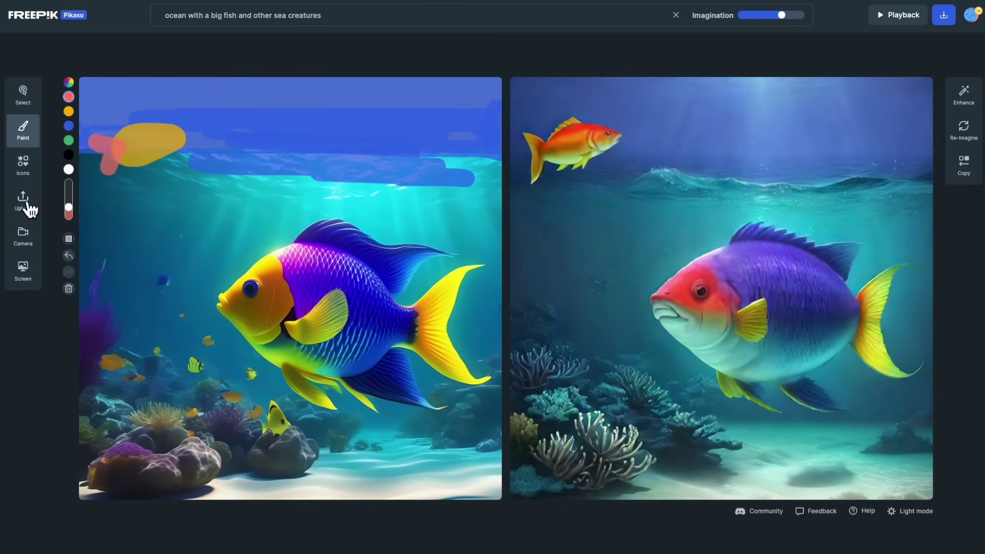
drag(485, 80, 438, 123)
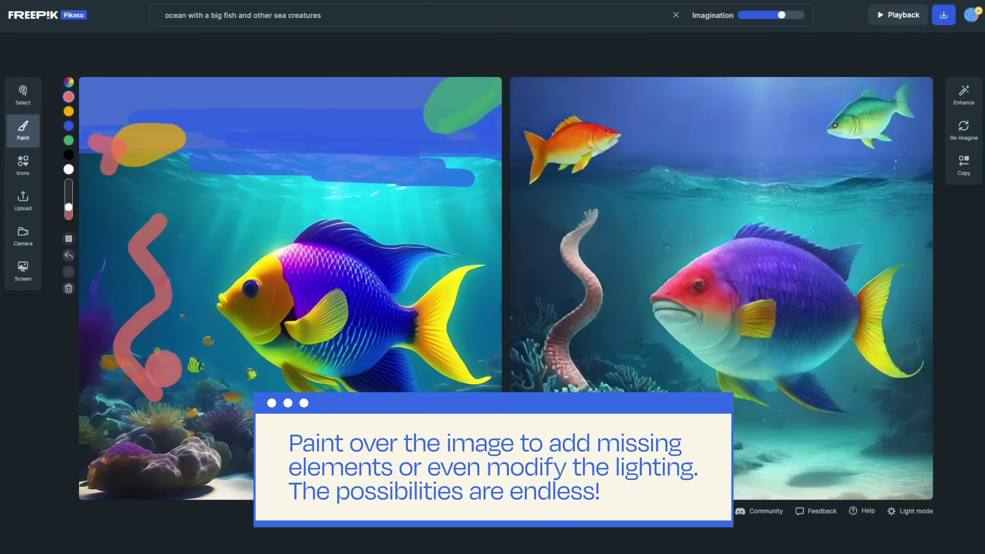
- Paint red wavy coral at lower left and yellow below the fish's tail
drag(170, 315, 185, 397)
drag(117, 300, 145, 380)
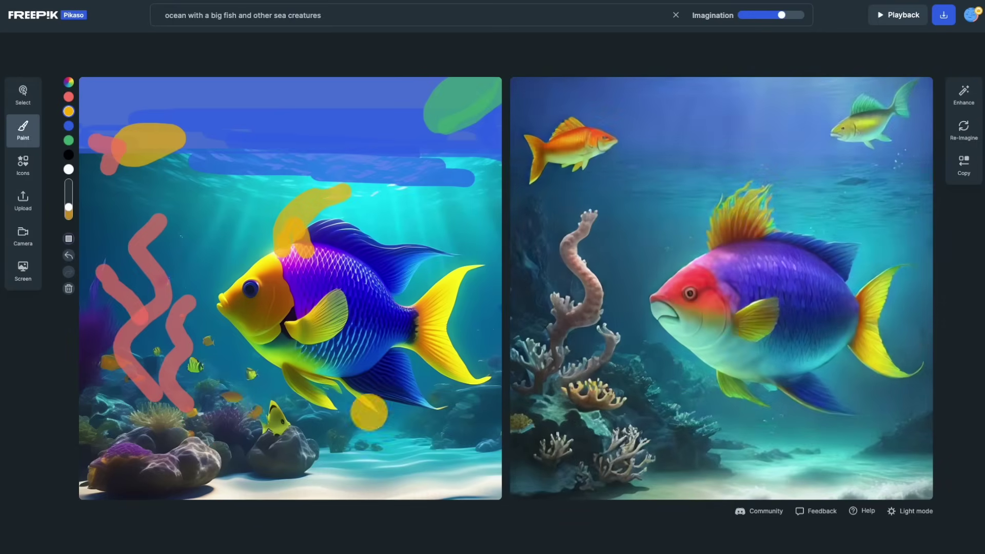
drag(391, 348, 442, 389)
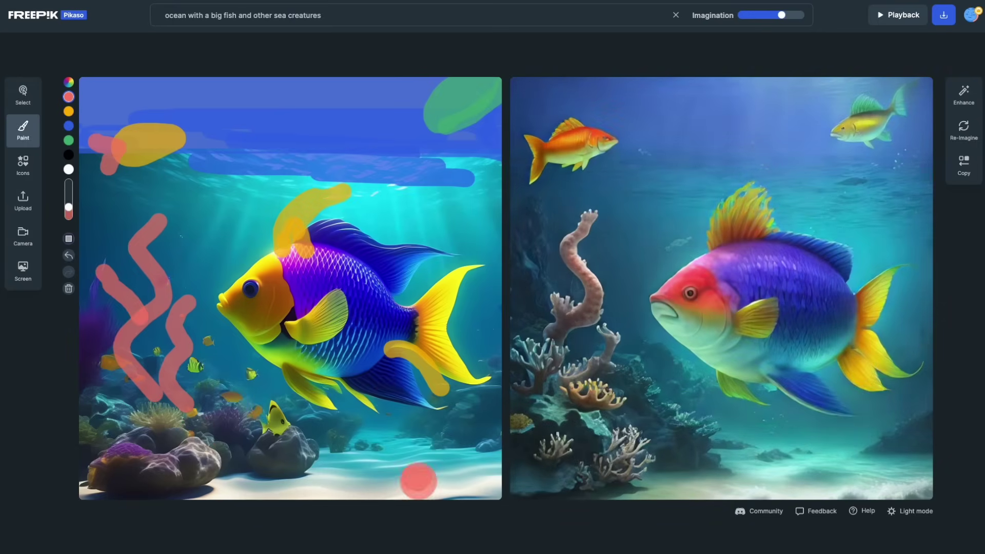